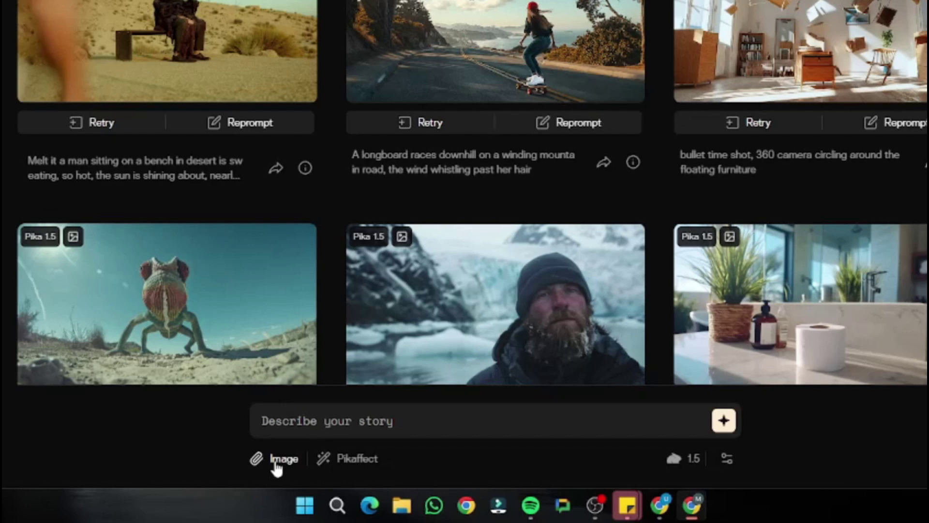
- Look through the available Pikaffects and check the model version options, keeping Pika 1.5
left_click(328, 462)
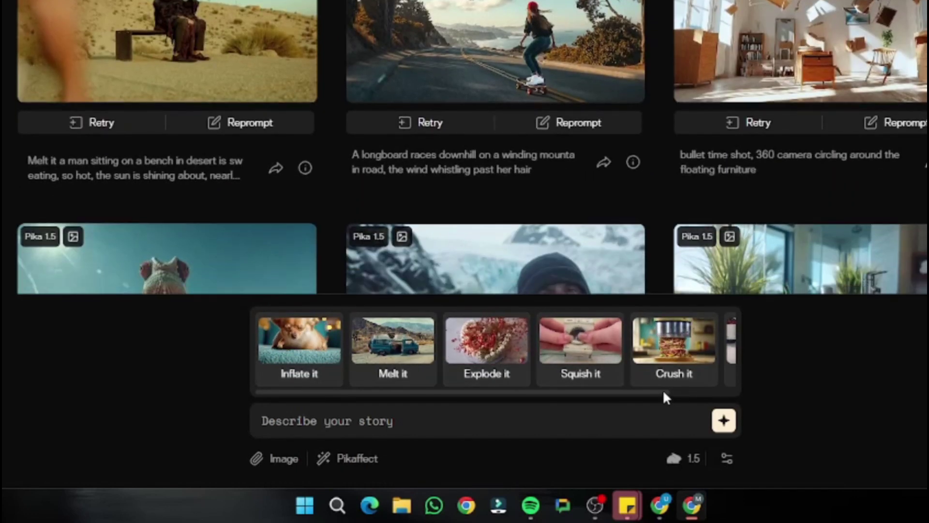
left_click_drag(664, 393, 757, 384)
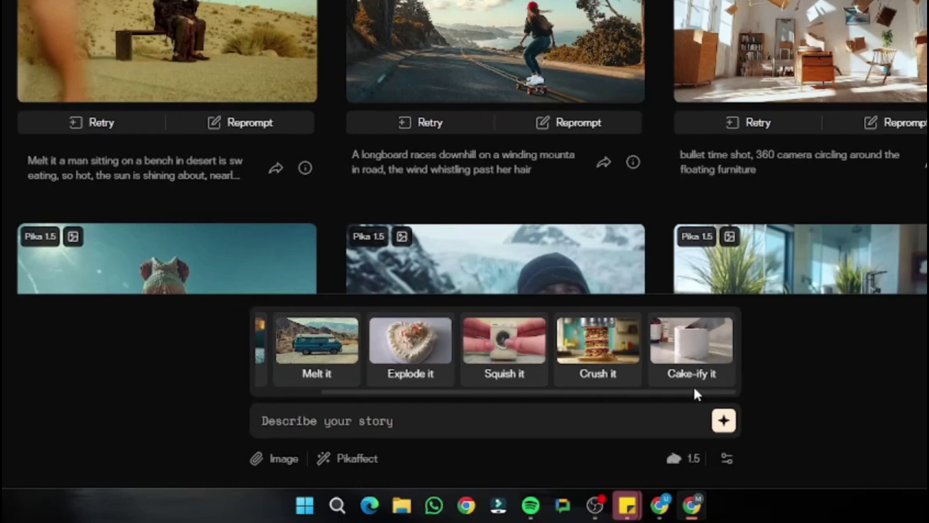
left_click_drag(693, 392, 763, 401)
left_click(693, 458)
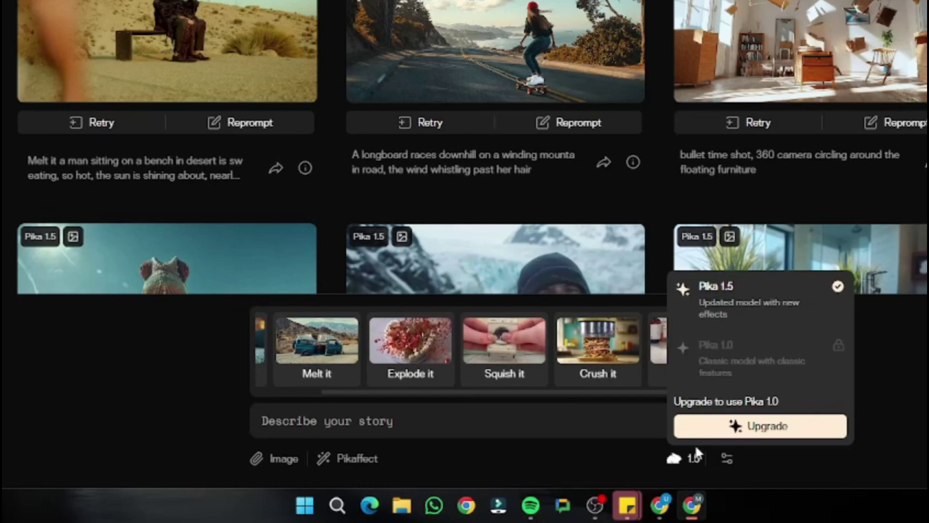
left_click(730, 316)
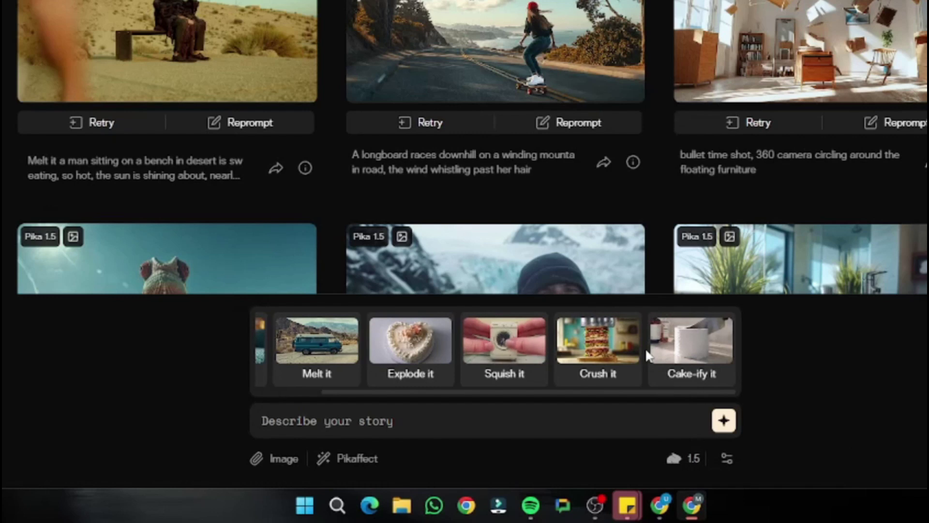
- Choose the Crush it Pikaffect and complete the prompt as "Crush it a garlic"
left_click_drag(394, 386, 276, 388)
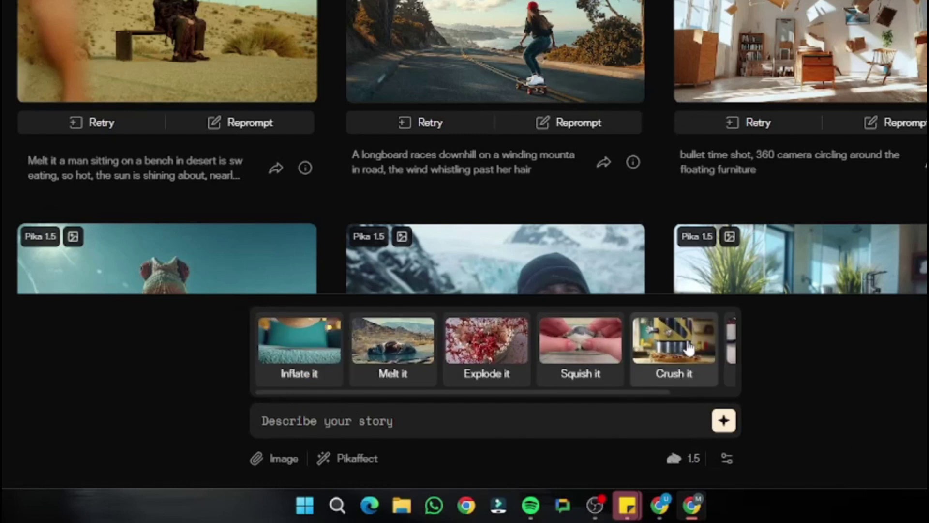
left_click(674, 355)
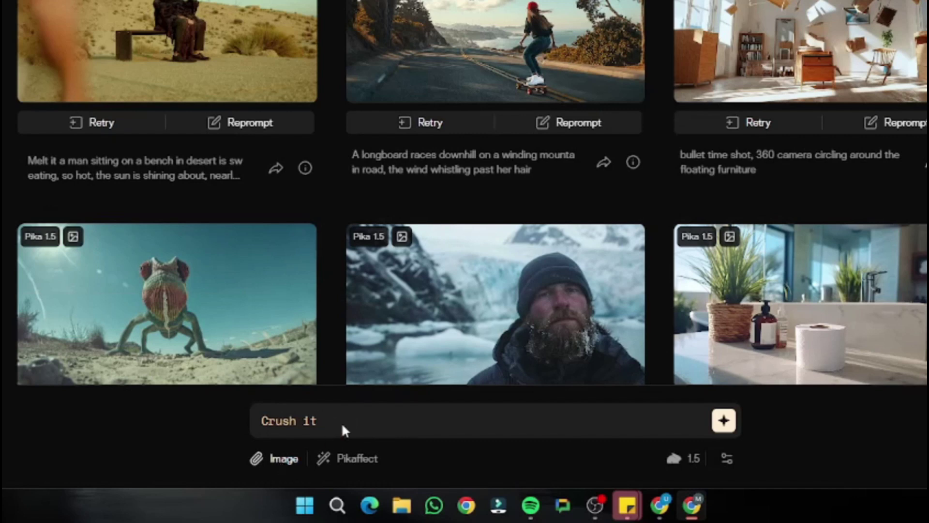
key("Escape")
left_click(405, 422)
type("a go")
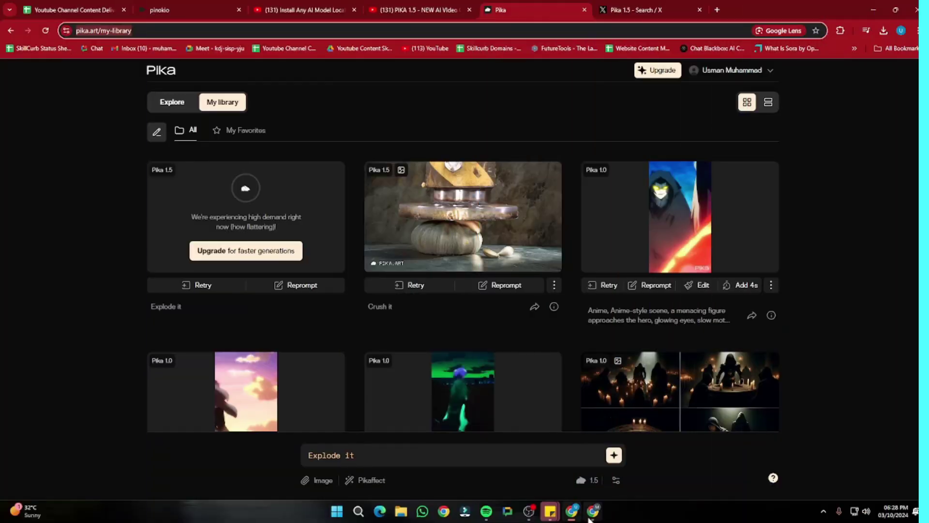
- Browse the Explore gallery and view the "Make it explode" sneaker clip in full screen
mouse_move(591, 519)
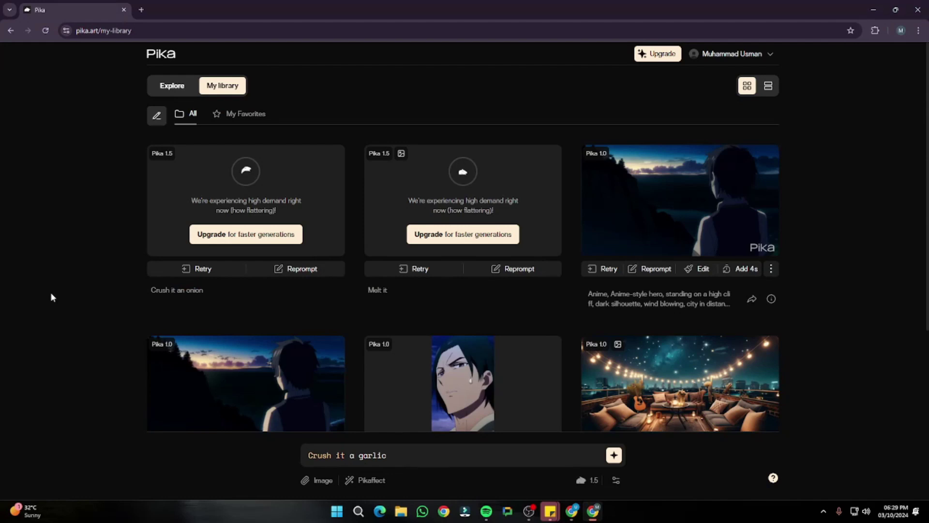
left_click(172, 92)
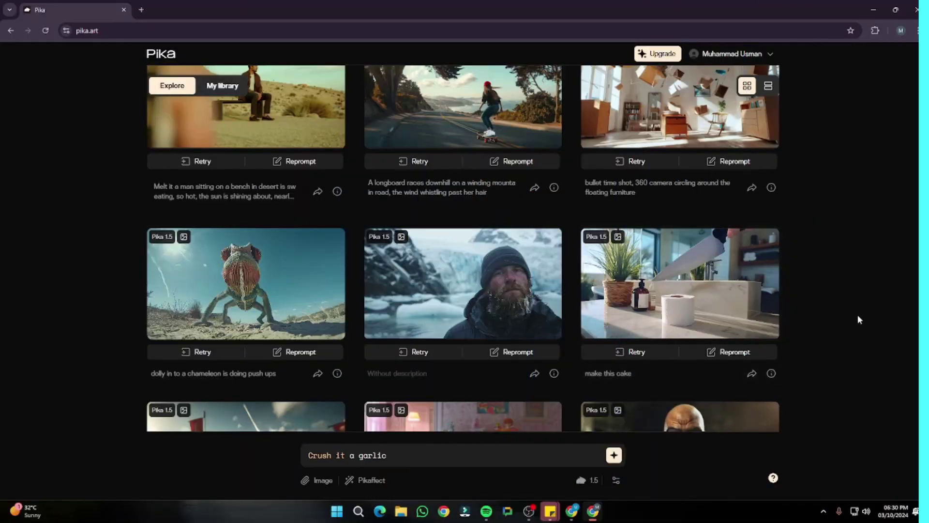
mouse_move(715, 309)
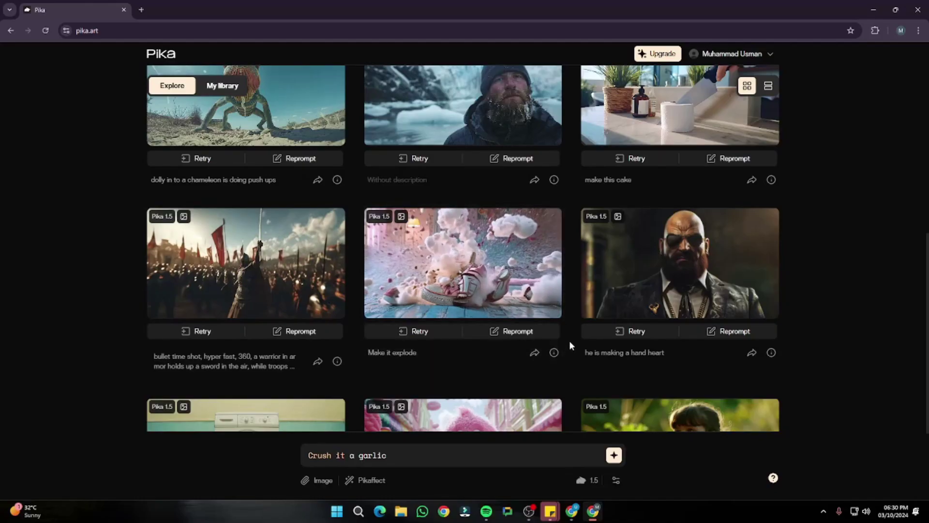
mouse_move(503, 268)
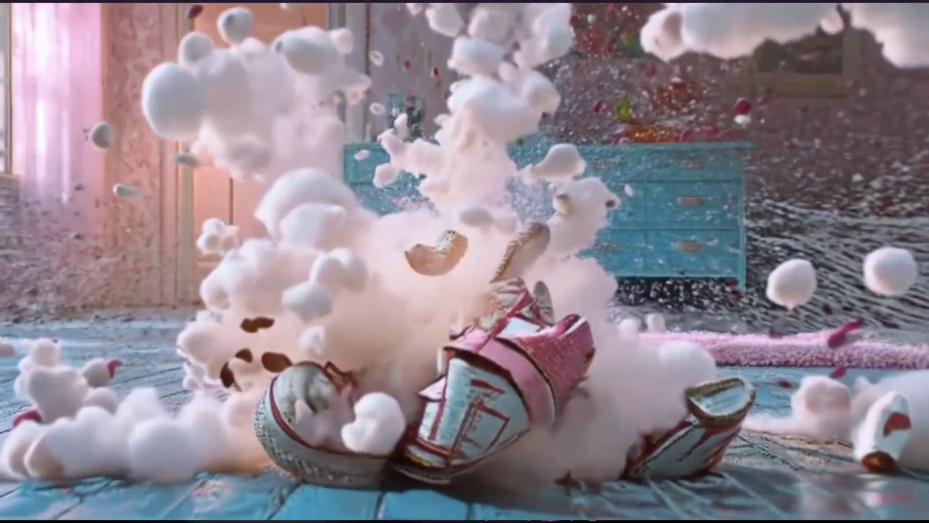
key("Escape")
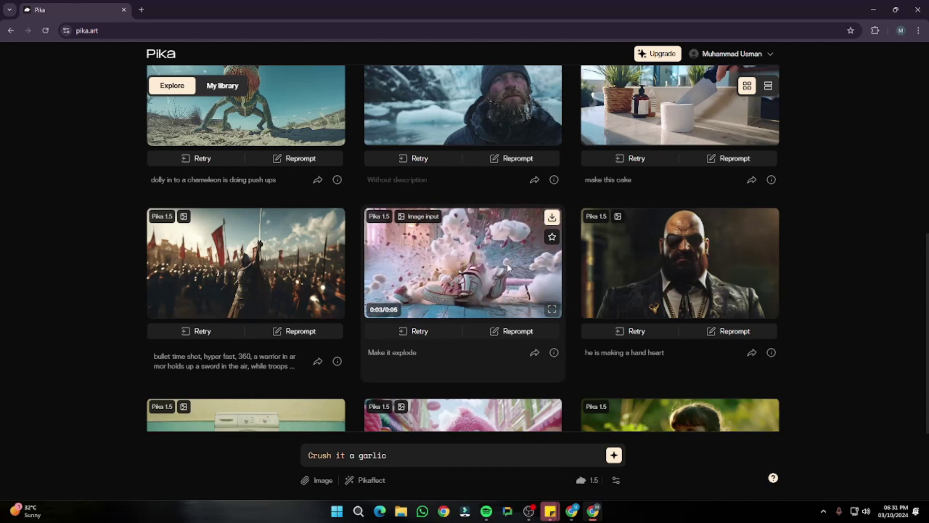
scroll(509, 268, "down", 3)
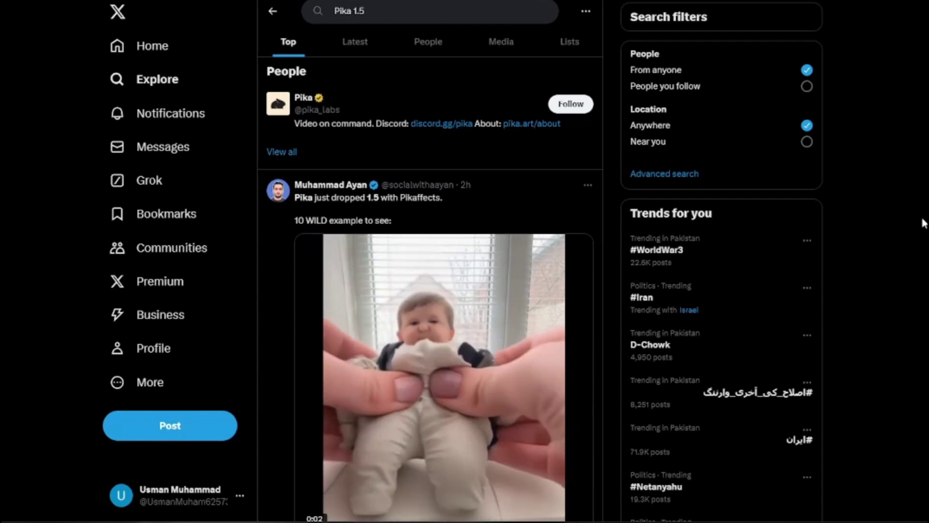
- Browse the Pika 1.5 search results on X, view the exploding van video in the NewWaveAi post and toggle its sound
scroll(893, 322, "down", 3)
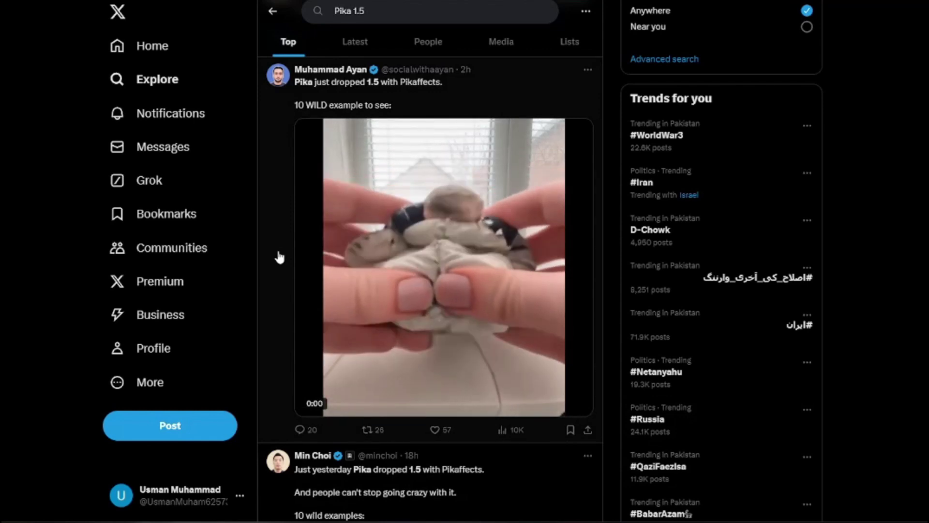
scroll(279, 257, "down", 10)
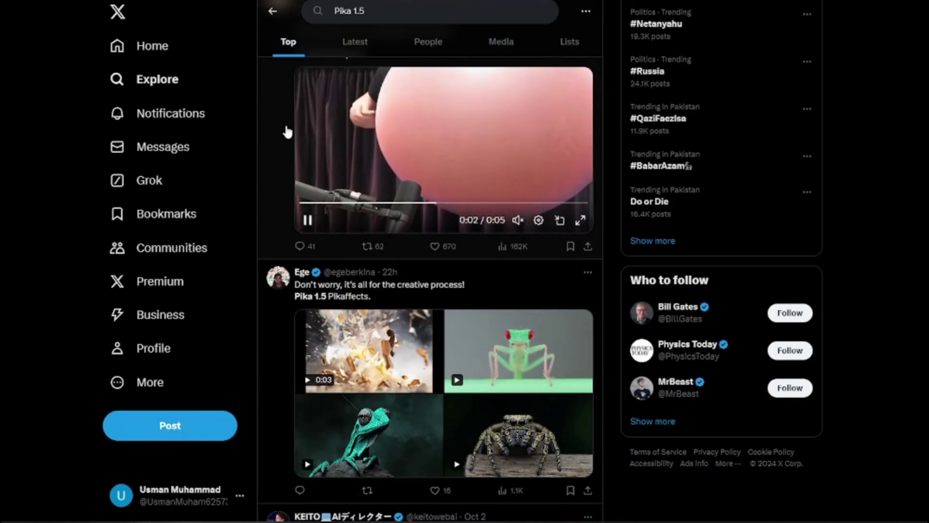
scroll(320, 240, "up", 4)
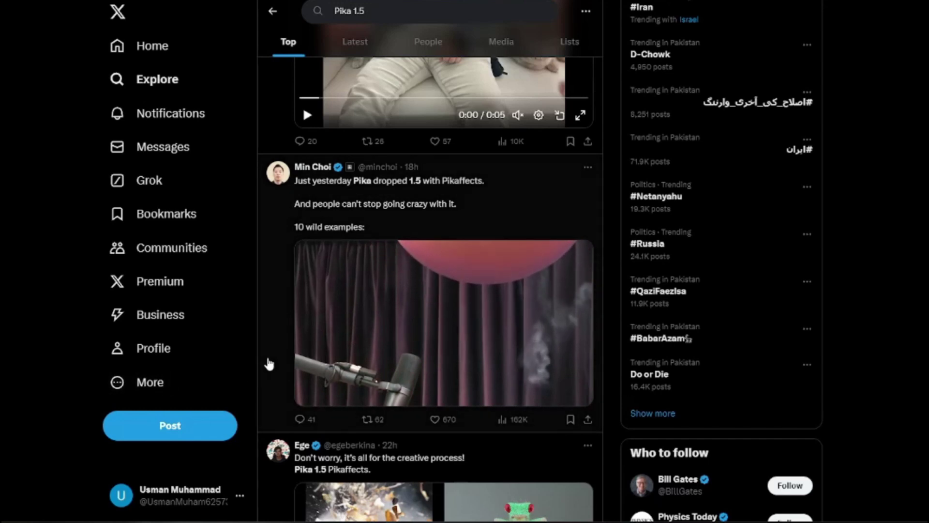
scroll(266, 365, "down", 5)
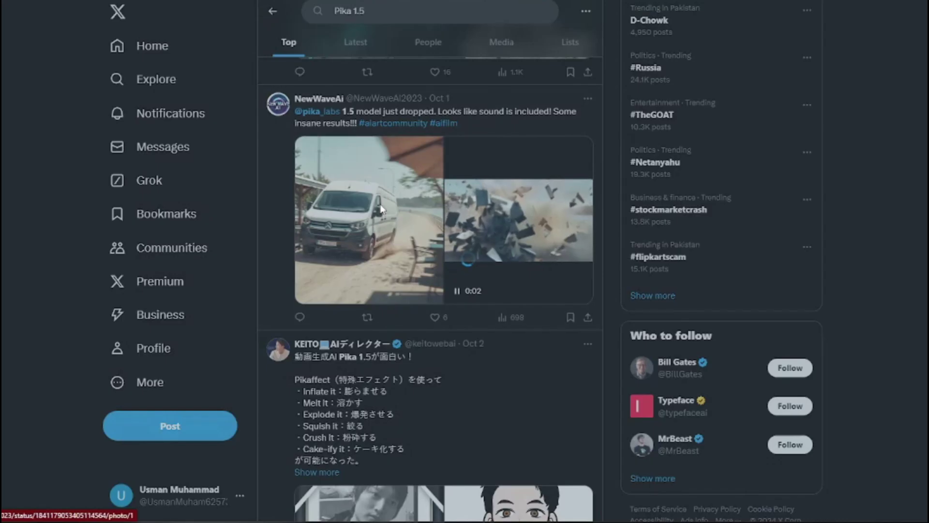
left_click(381, 210)
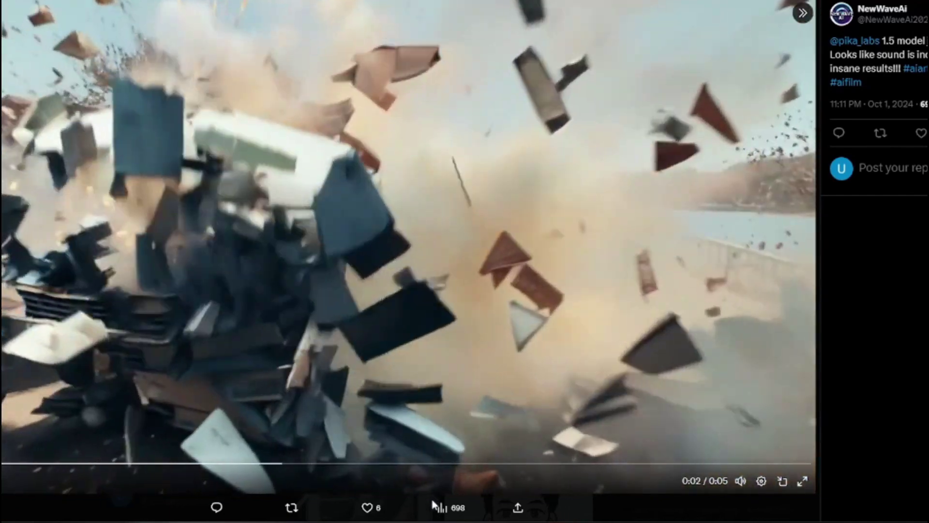
left_click(741, 481)
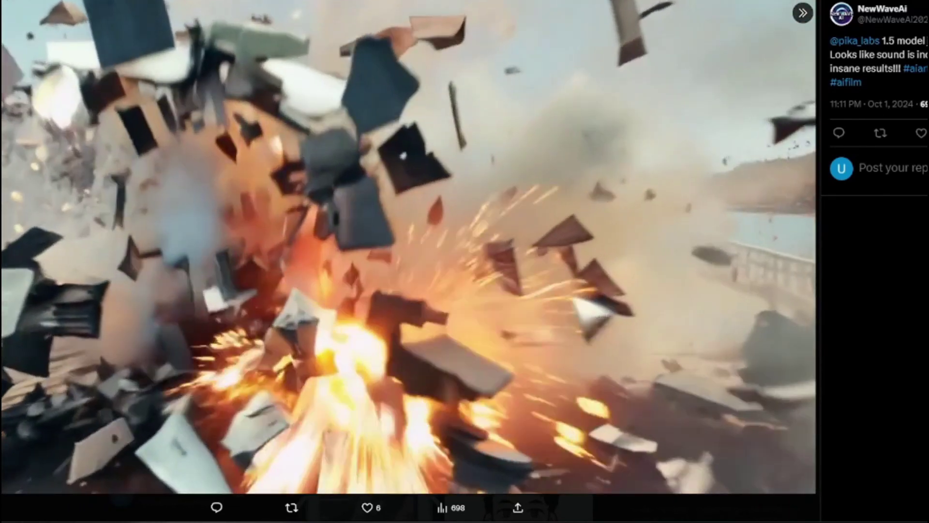
key("Escape")
- Find the post with four pickup truck effect videos and view its first clip, where a knife cuts the truck
scroll(270, 309, "down", 20)
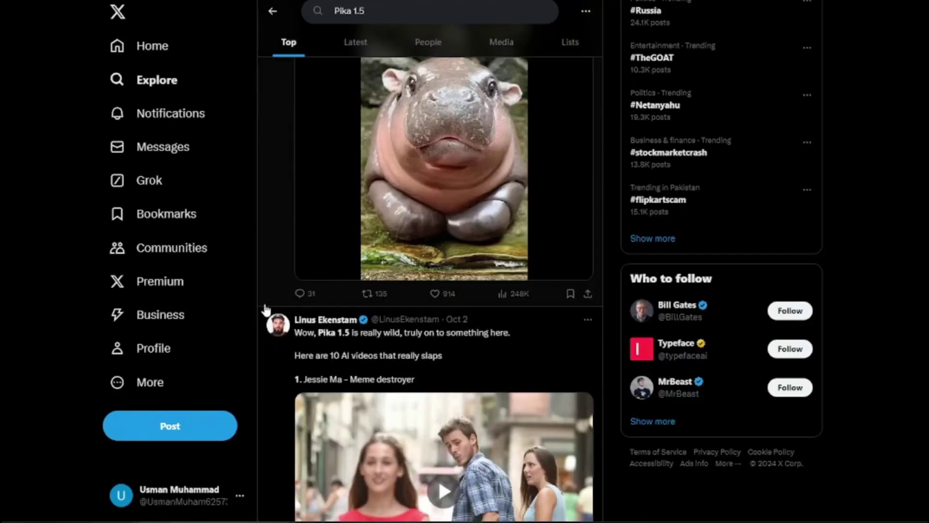
scroll(260, 304, "down", 5)
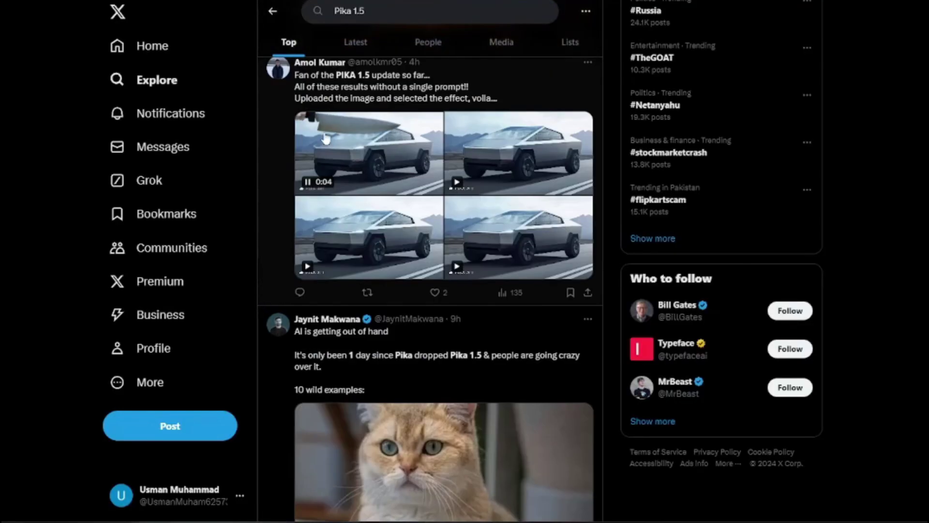
scroll(363, 160, "up", 1)
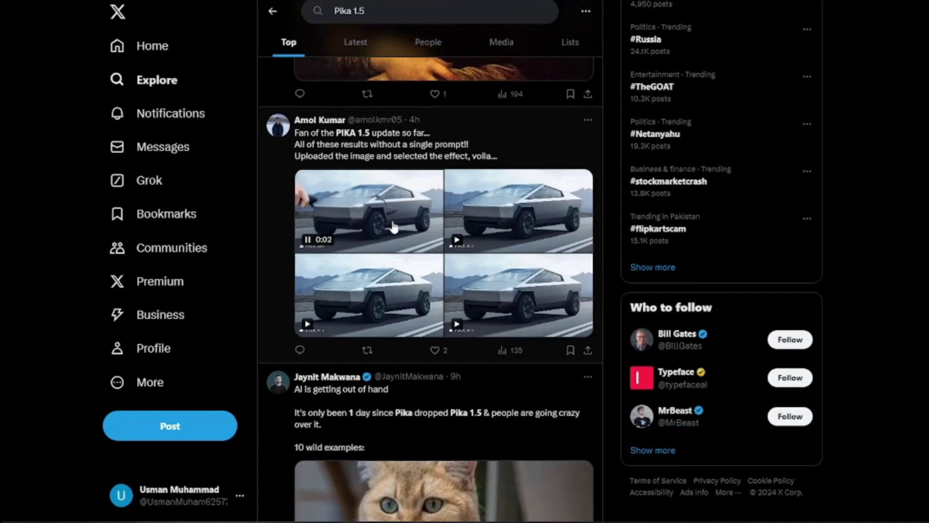
left_click(385, 221)
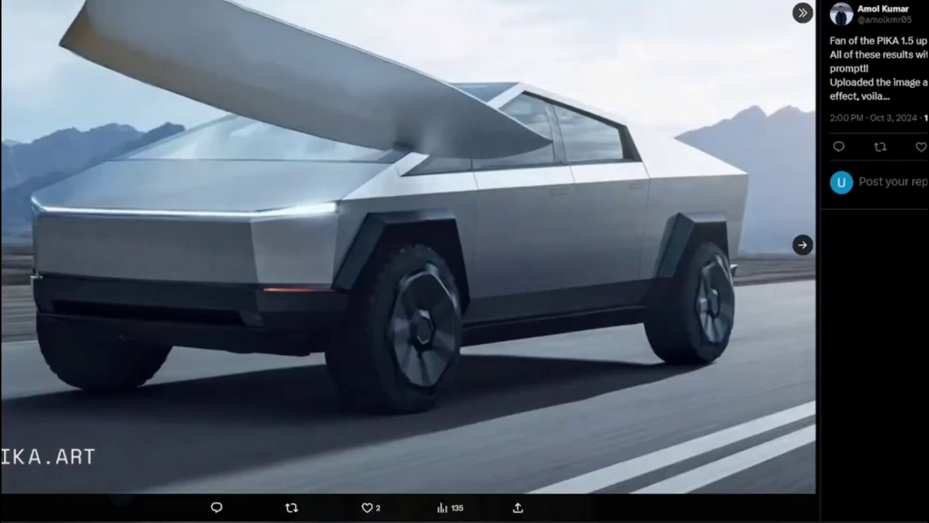
key("Escape")
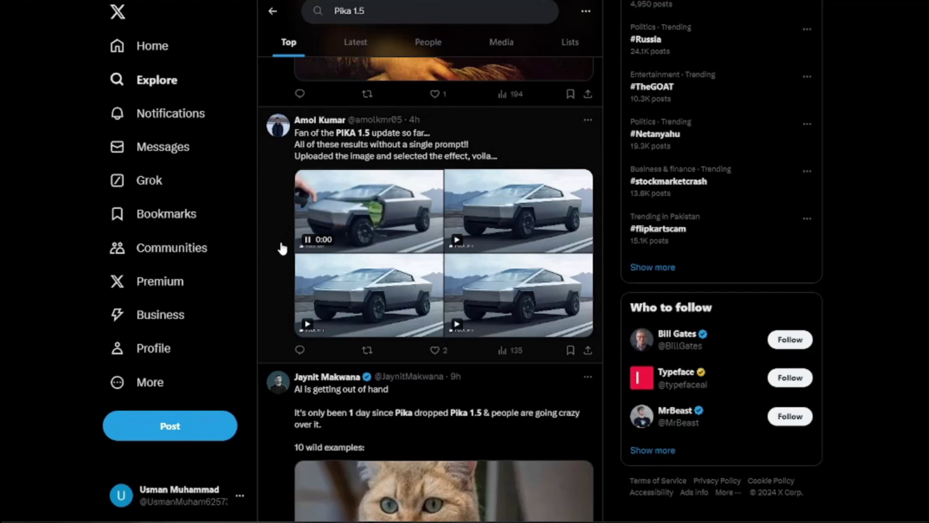
- Reopen the pickup truck post's first clip, go through its cake, explode, squish and inflate videos, and close the viewer
left_click(390, 242)
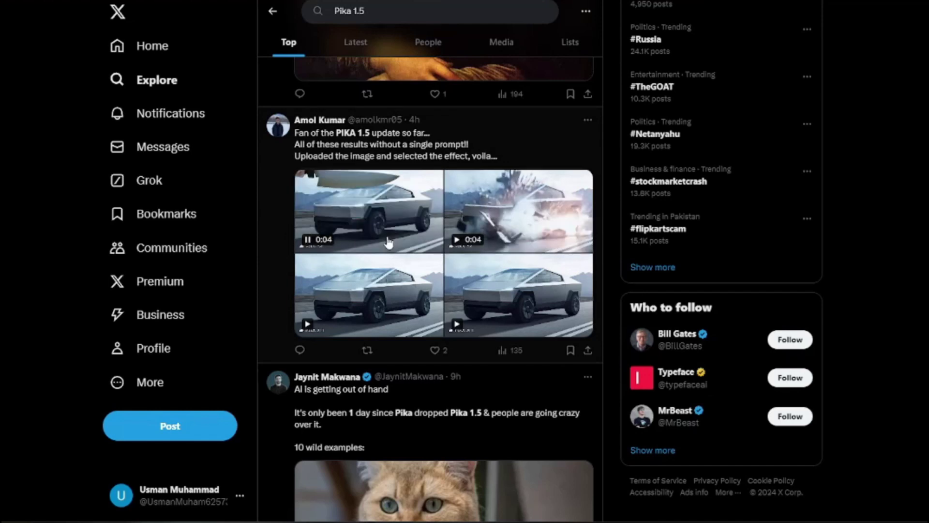
left_click(388, 224)
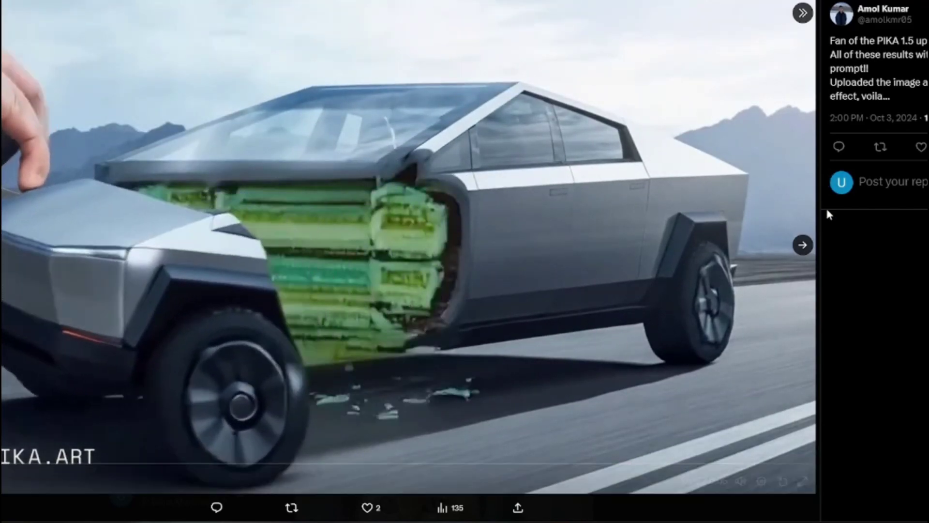
left_click(803, 245)
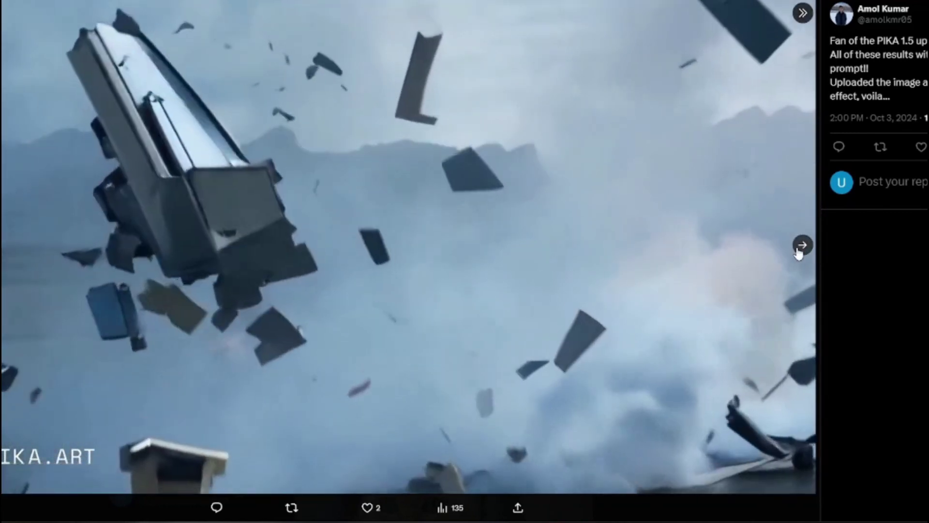
left_click(803, 245)
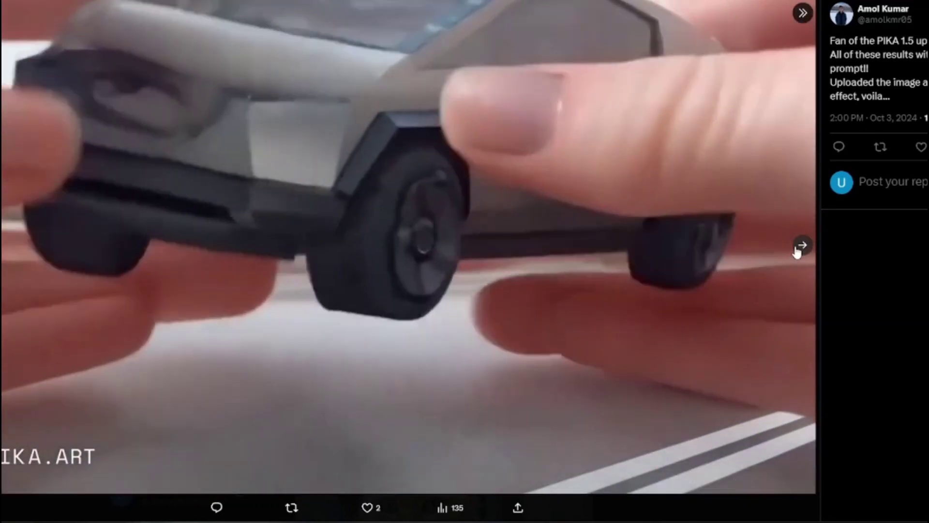
left_click(802, 245)
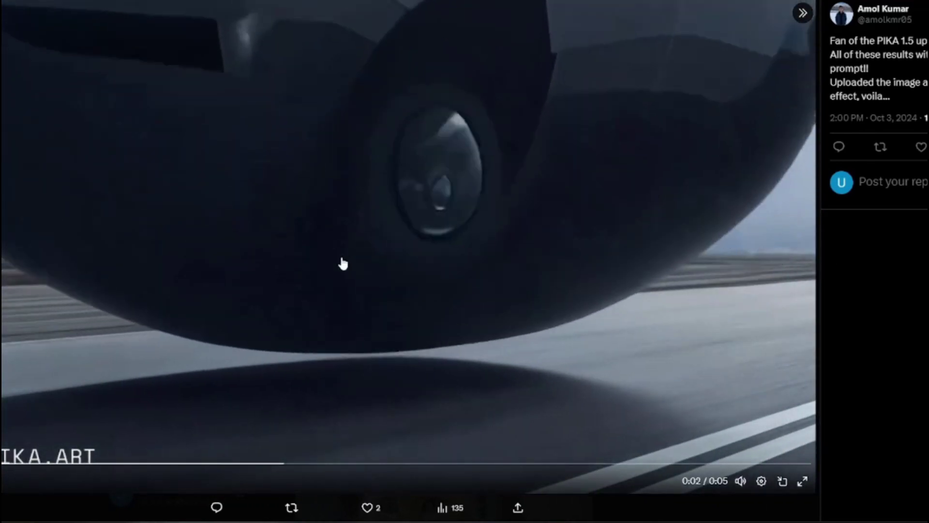
key("Escape")
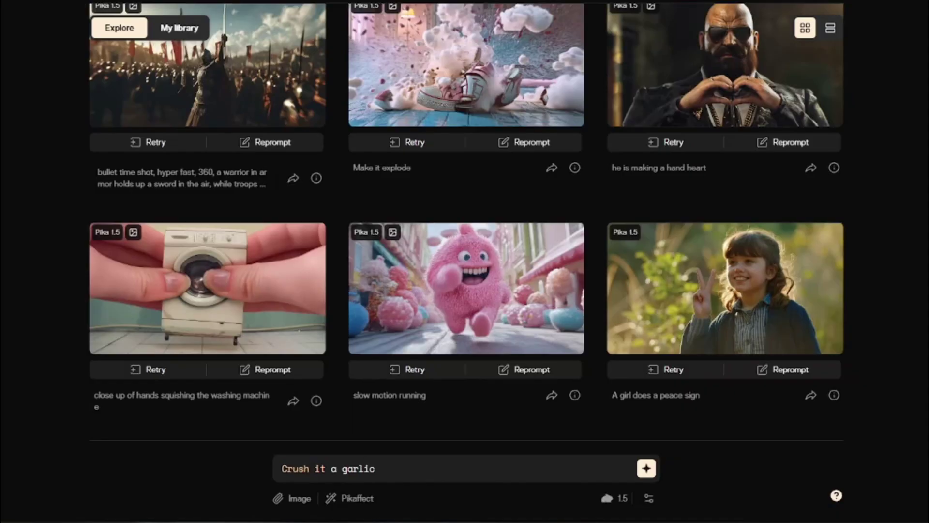
- Return to Pika, display the Pikaffect list and look over the example clips in the Explore gallery
left_click(350, 498)
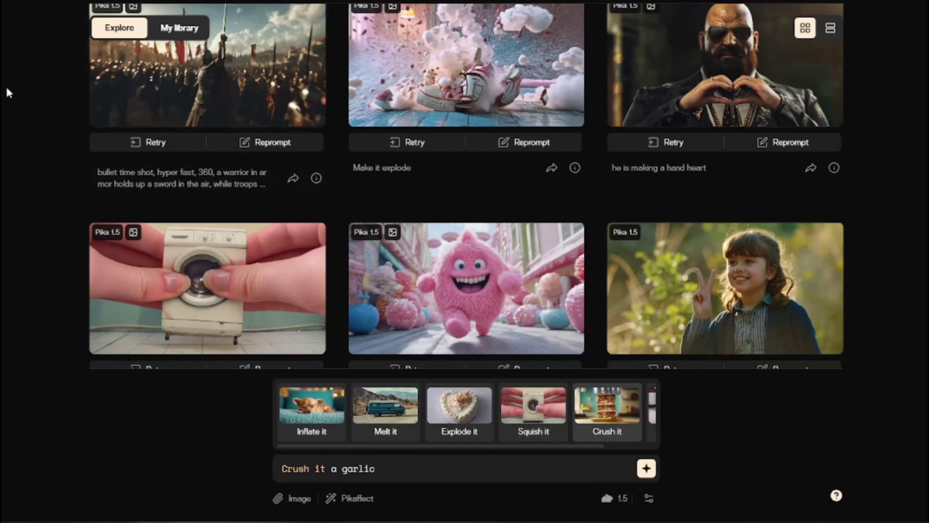
scroll(2, 242, "up", 10)
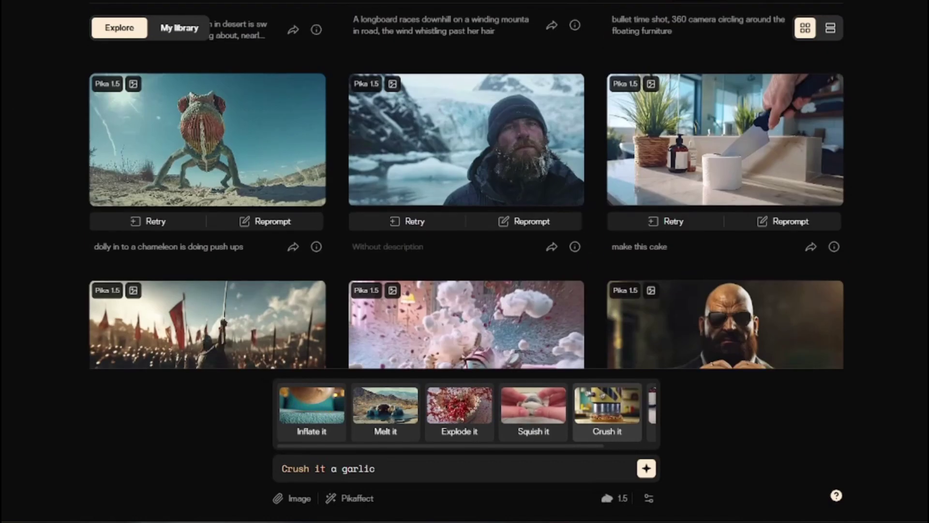
scroll(2, 238, "down", 6)
scroll(1, 234, "down", 5)
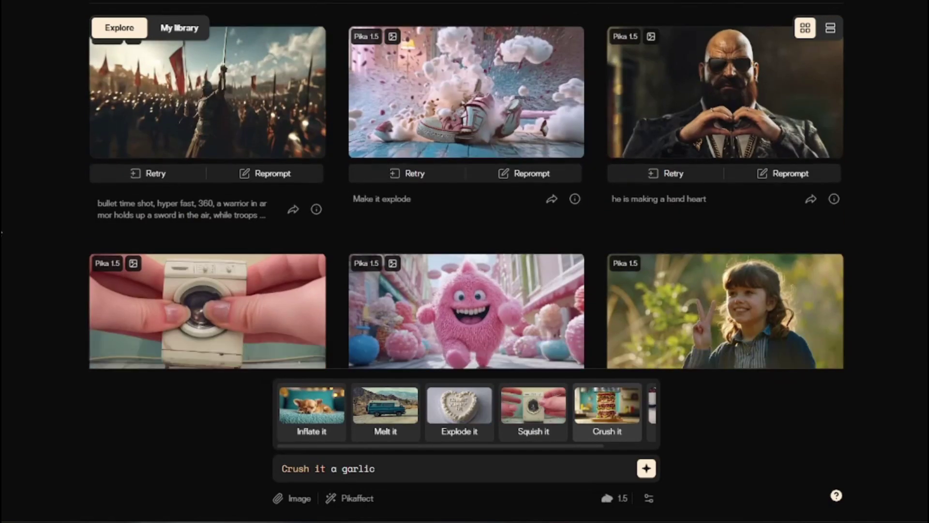
scroll(2, 234, "up", 12)
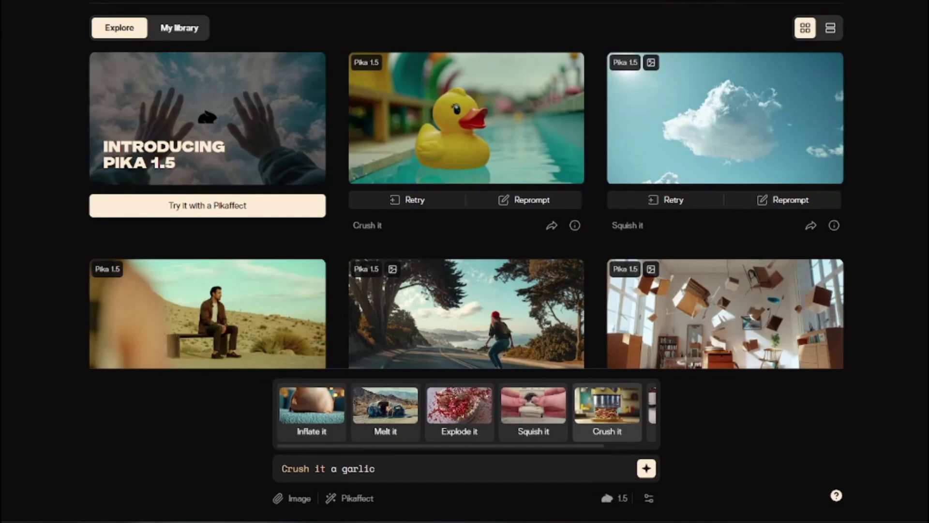